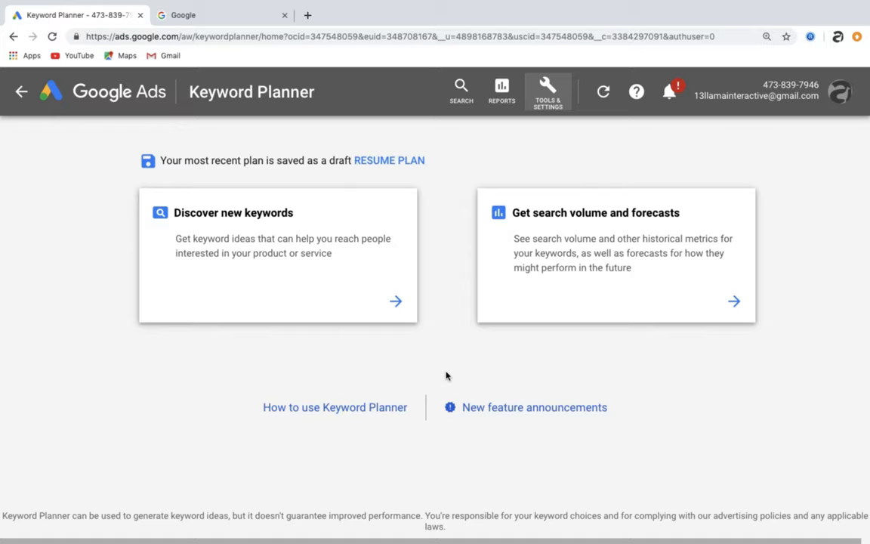
- Open the Discover new keywords tool
{"action": "left_click", "coordinate": [323, 266]}
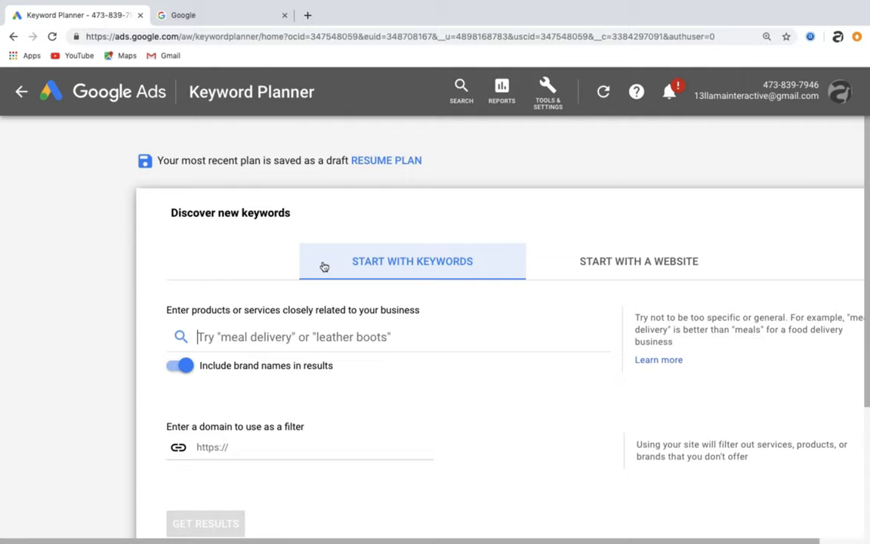
{"action": "scroll", "coordinate": [323, 266], "scroll_direction": "down", "scroll_amount": 1}
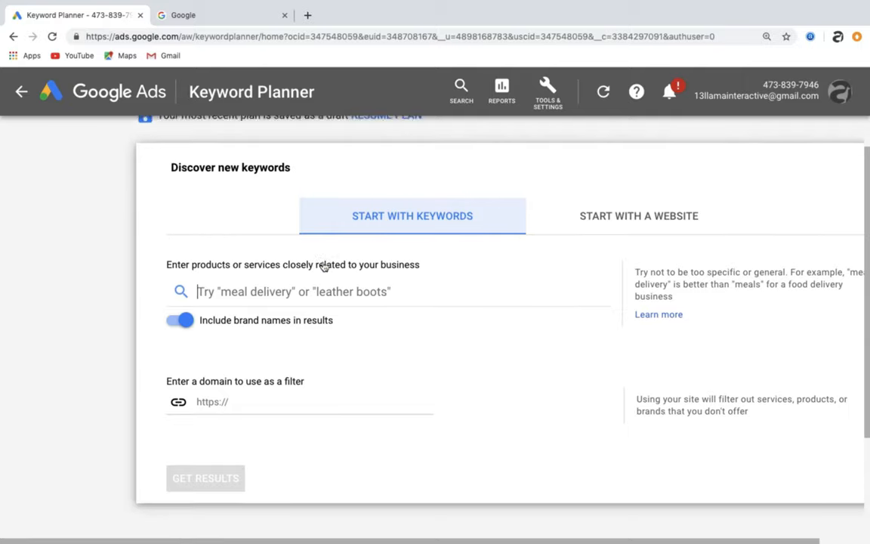
{"action": "scroll", "coordinate": [324, 266], "scroll_direction": "down", "scroll_amount": 1}
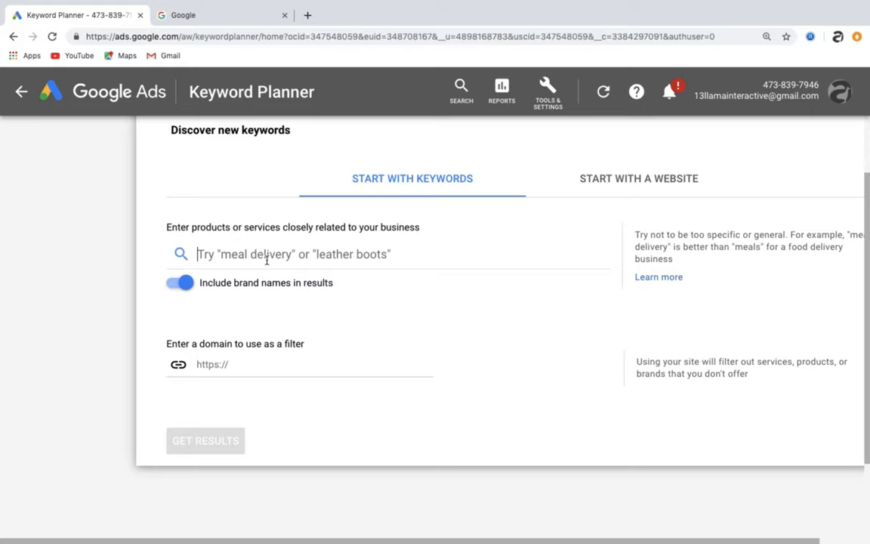
- Preview the Start with a website option and return to the Start with keywords option
{"action": "left_click", "coordinate": [690, 189]}
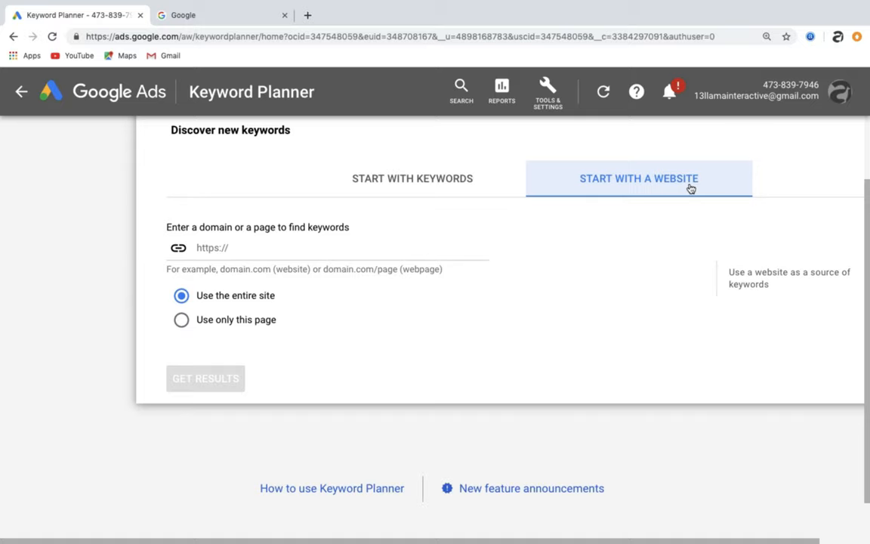
{"action": "left_click", "coordinate": [361, 182]}
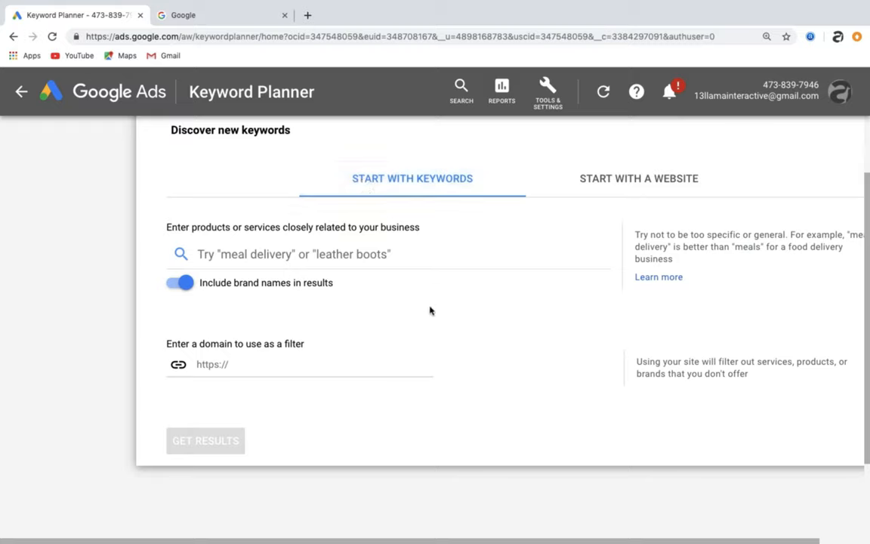
{"action": "scroll", "coordinate": [431, 310], "scroll_direction": "down", "scroll_amount": 3}
{"action": "scroll", "coordinate": [430, 311], "scroll_direction": "up", "scroll_amount": 1}
{"action": "scroll", "coordinate": [430, 310], "scroll_direction": "up", "scroll_amount": 3}
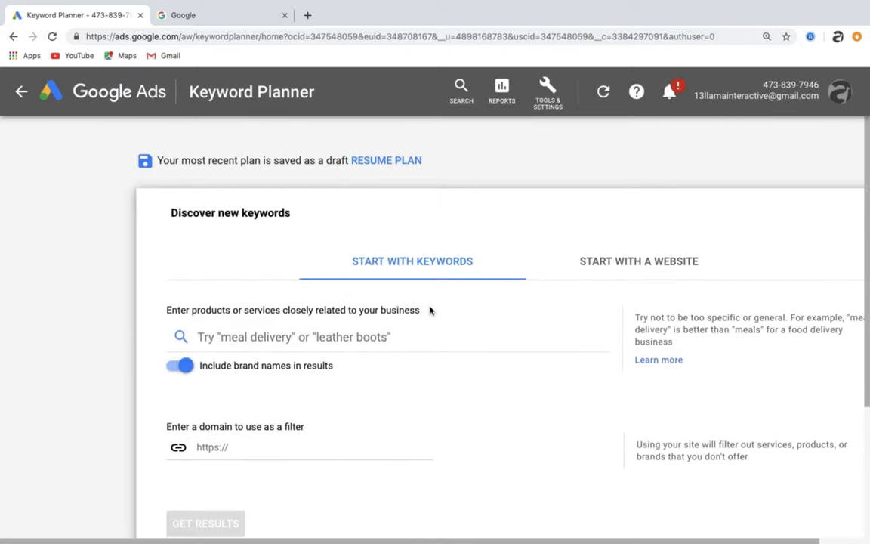
- Enter the keywords leather boots and buy leather boots and get keyword ideas
{"action": "left_click", "coordinate": [308, 340]}
{"action": "type", "text": "leathe"}
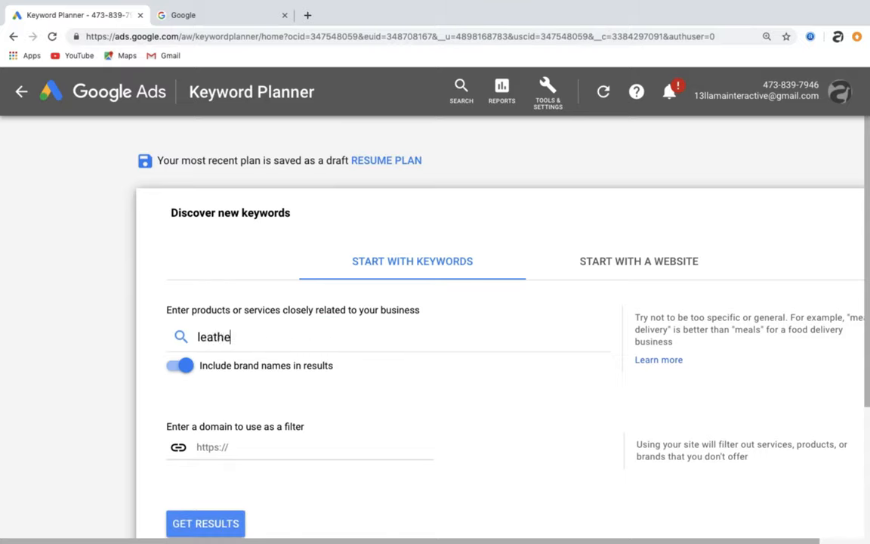
{"action": "type", "text": "r boots,buy "}
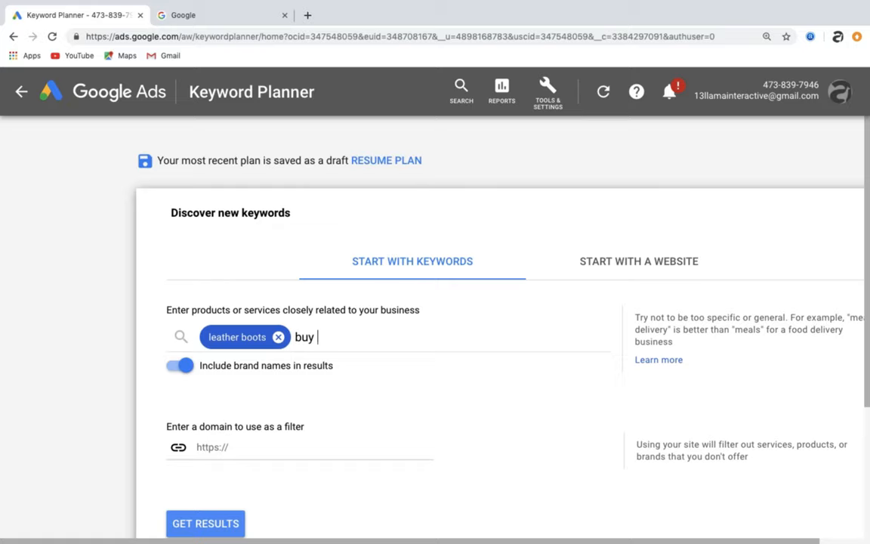
{"action": "type", "text": "leather boos"}
{"action": "key", "text": "BackSpace"}
{"action": "type", "text": "ts"}
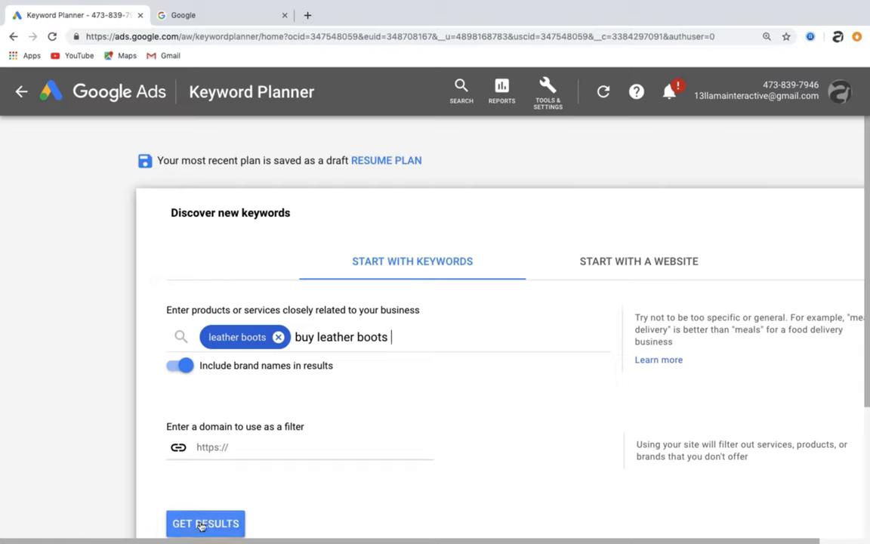
{"action": "key", "text": "BackSpace"}
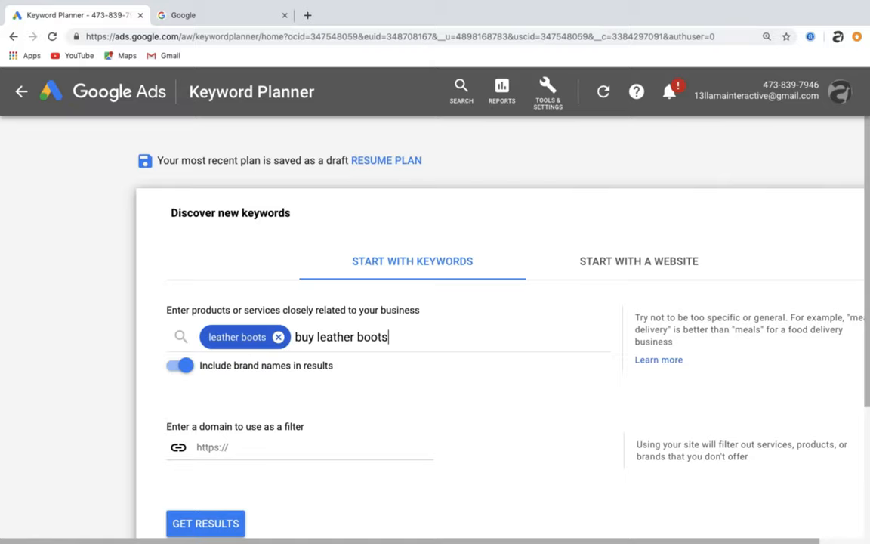
{"action": "key", "text": "Return"}
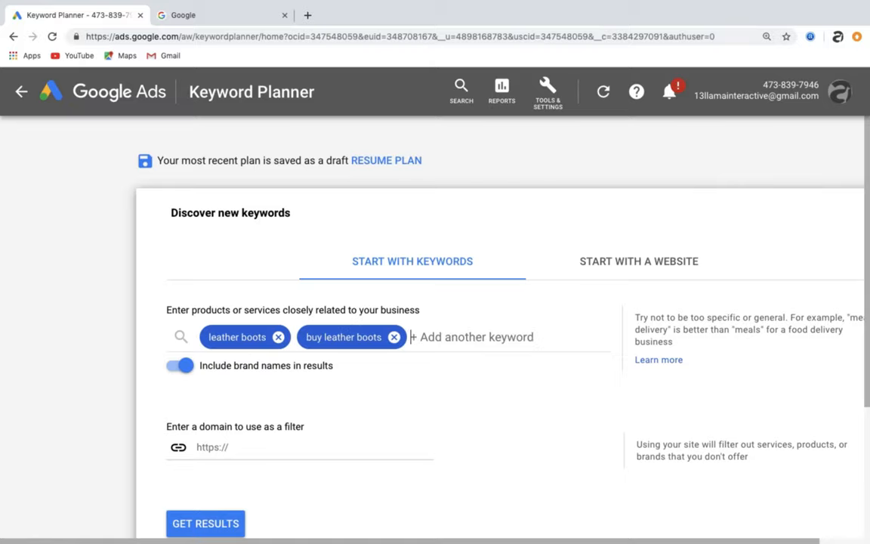
{"action": "left_click", "coordinate": [192, 533]}
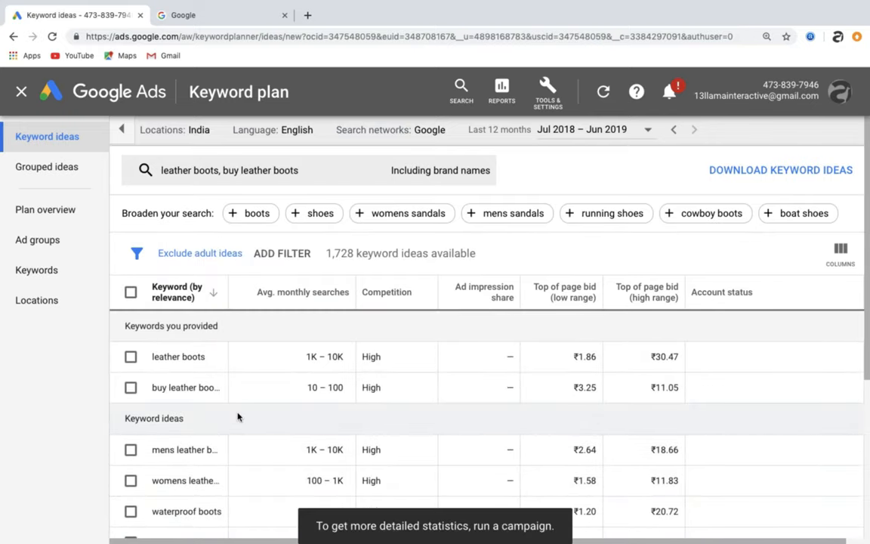
- Scroll through the list of suggested keyword ideas and their search metrics
{"action": "scroll", "coordinate": [237, 416], "scroll_direction": "down", "scroll_amount": 1}
{"action": "scroll", "coordinate": [237, 416], "scroll_direction": "down", "scroll_amount": 3}
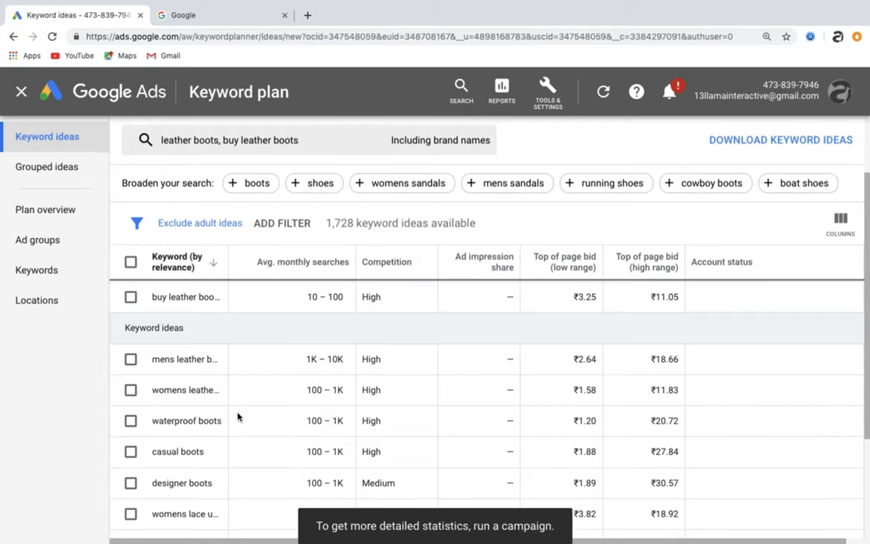
{"action": "scroll", "coordinate": [238, 417], "scroll_direction": "down", "scroll_amount": 1}
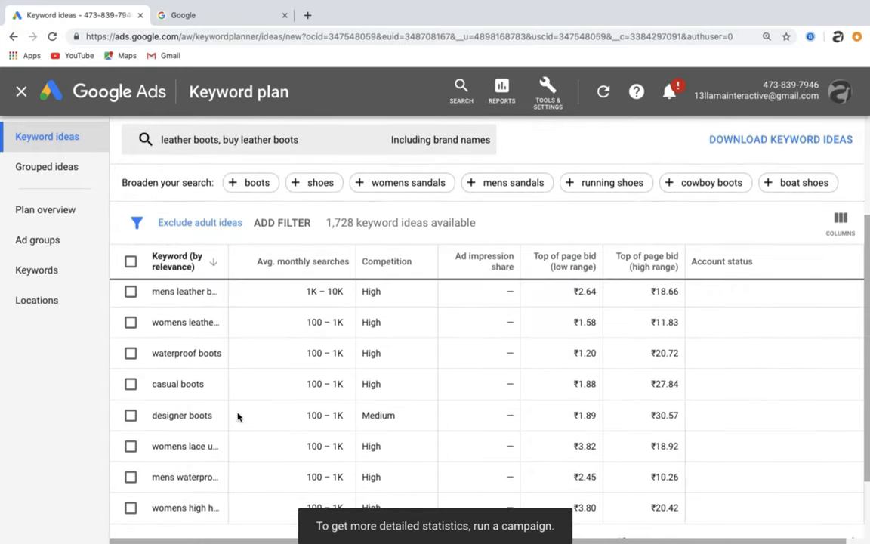
{"action": "scroll", "coordinate": [237, 416], "scroll_direction": "up", "scroll_amount": 3}
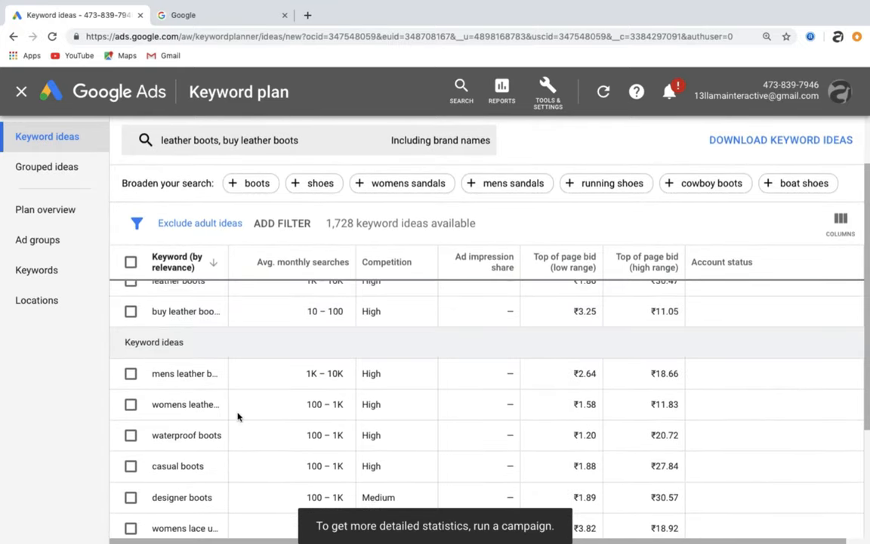
{"action": "scroll", "coordinate": [238, 418], "scroll_direction": "down", "scroll_amount": 3}
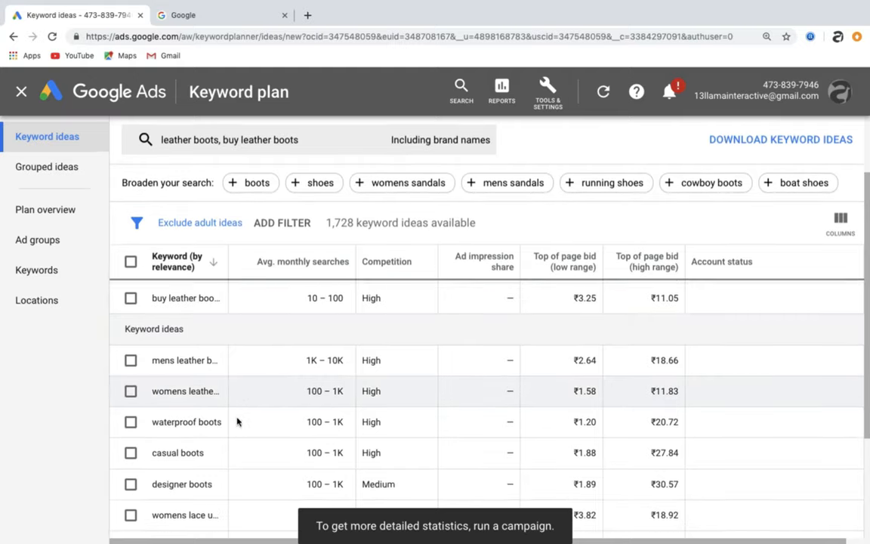
{"action": "scroll", "coordinate": [237, 421], "scroll_direction": "down", "scroll_amount": 2}
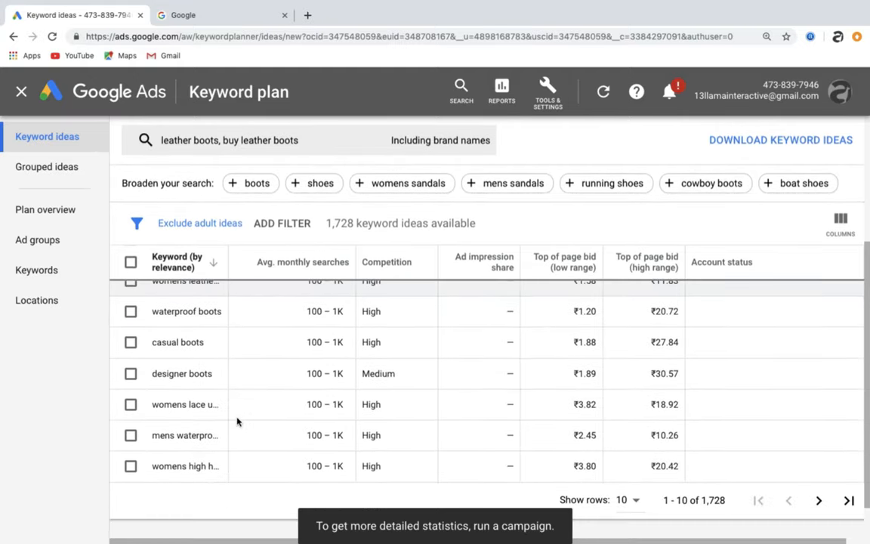
{"action": "left_click", "coordinate": [131, 342]}
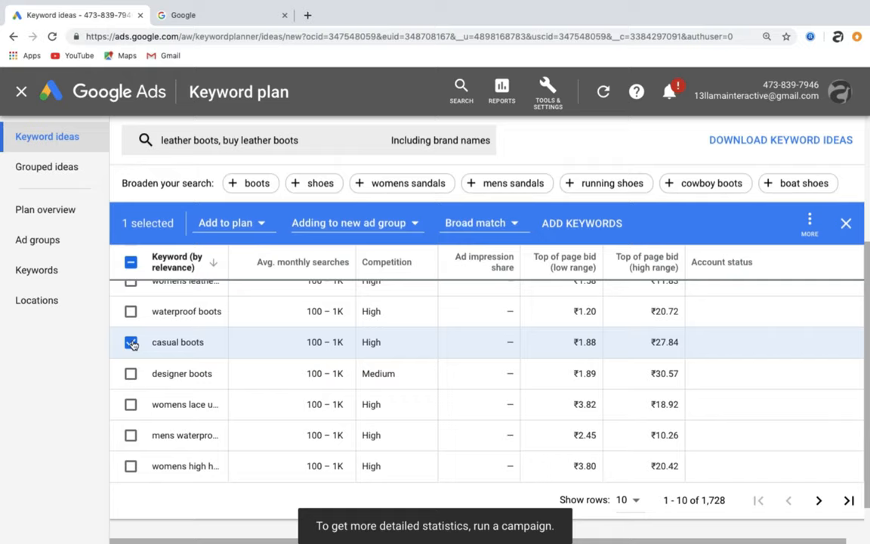
{"action": "left_click", "coordinate": [243, 224]}
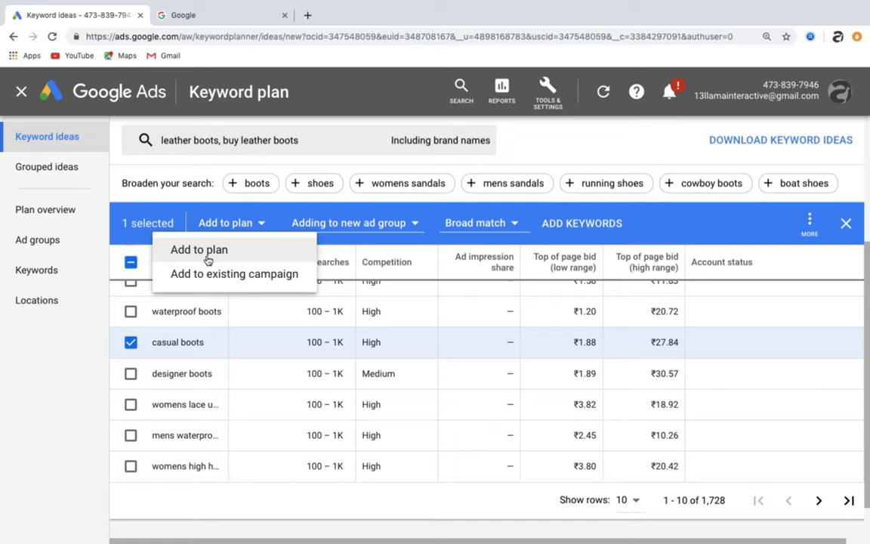
{"action": "left_click", "coordinate": [846, 223]}
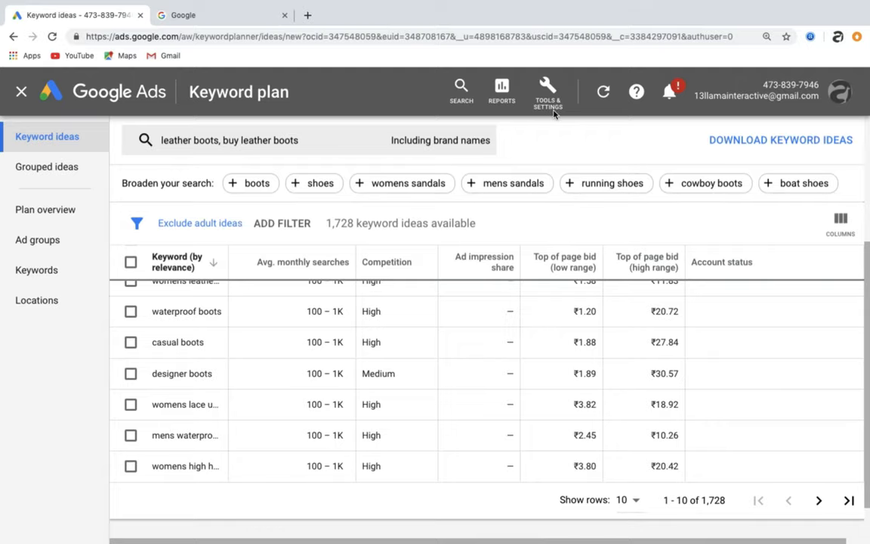
- Open Get search volume and forecasts with the keywords leather boots and buy leather boots
{"action": "left_click", "coordinate": [22, 91]}
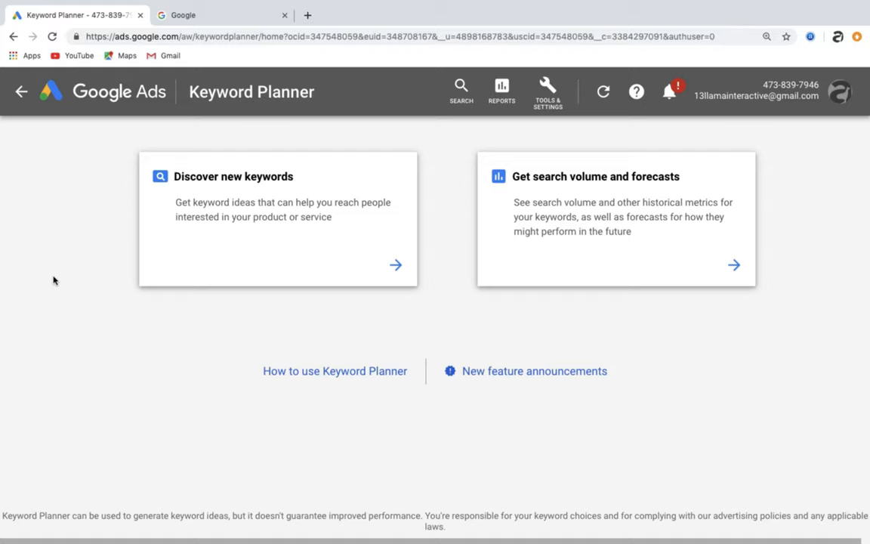
{"action": "left_click", "coordinate": [540, 216]}
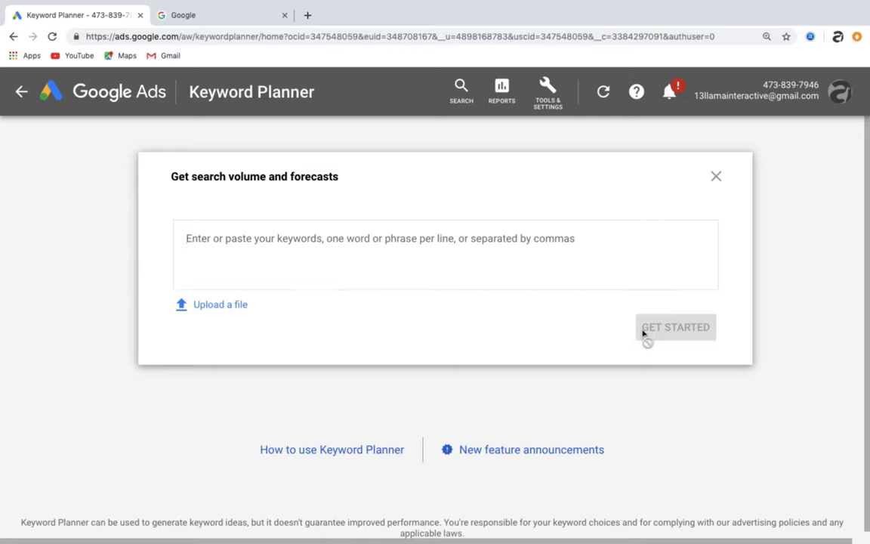
{"action": "left_click", "coordinate": [295, 261]}
{"action": "type", "text": "leather boots"}
{"action": "key", "text": "Return"}
{"action": "type", "text": "buy leather boots"}
{"action": "key", "text": "Return"}
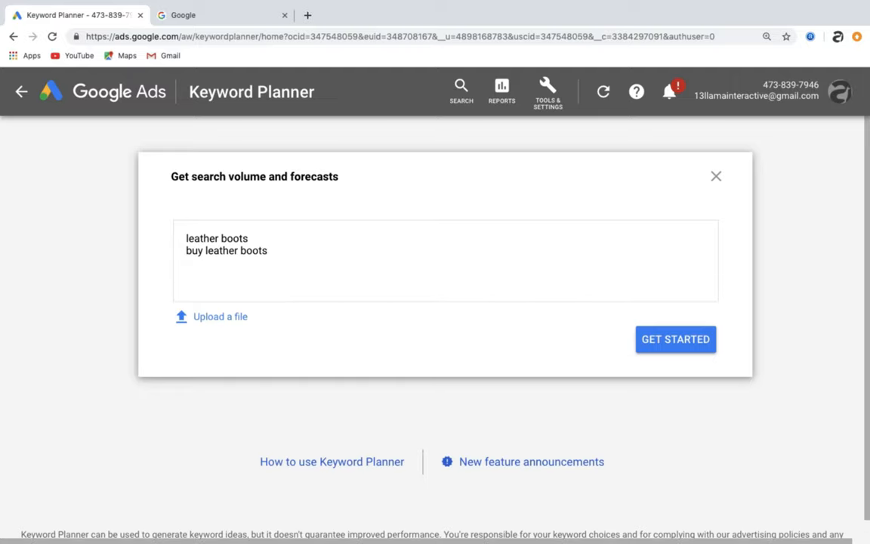
{"action": "left_click", "coordinate": [648, 347]}
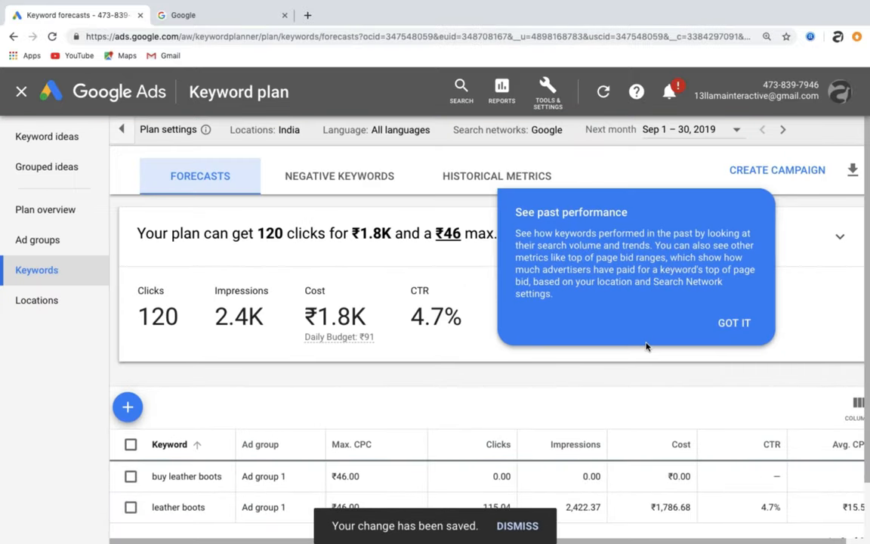
- Add conversion metrics to the forecast with a 4% conversion rate
{"action": "left_click", "coordinate": [738, 334]}
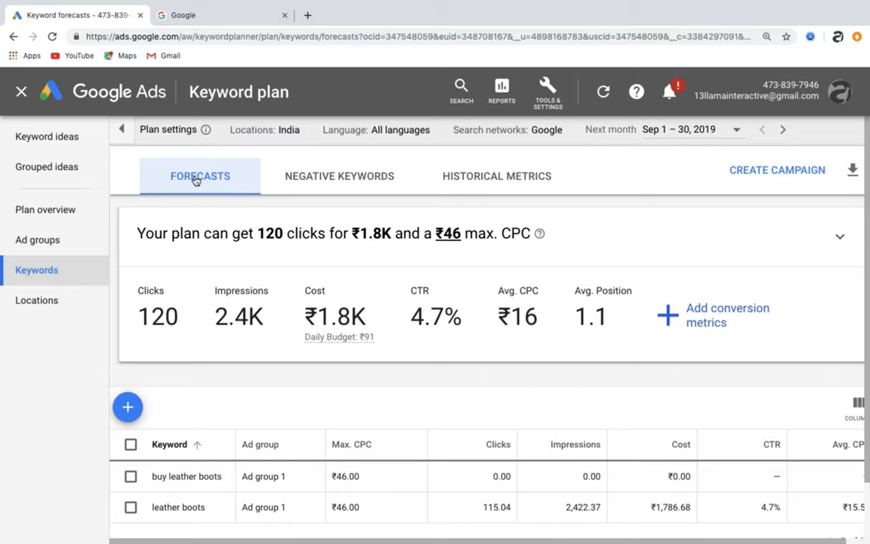
{"action": "scroll", "coordinate": [196, 367], "scroll_direction": "down", "scroll_amount": 1}
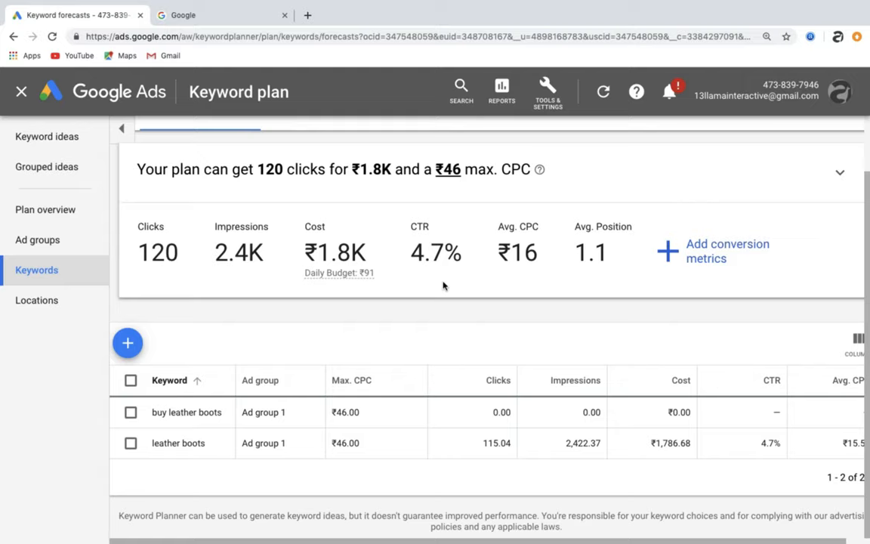
{"action": "left_click", "coordinate": [668, 255]}
{"action": "type", "text": "4"}
{"action": "left_click", "coordinate": [828, 414]}
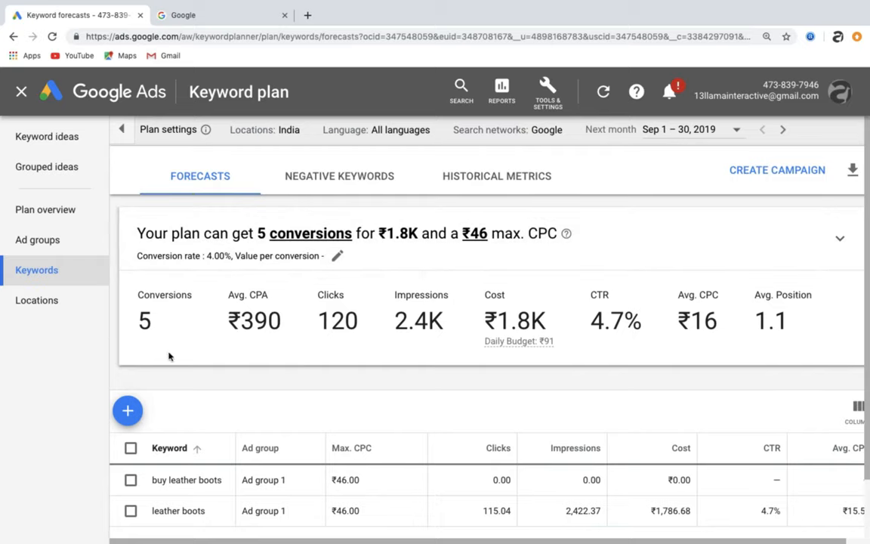
- Review the plan's targeted location and compare the Historical metrics and Forecasts views
{"action": "left_click", "coordinate": [308, 132]}
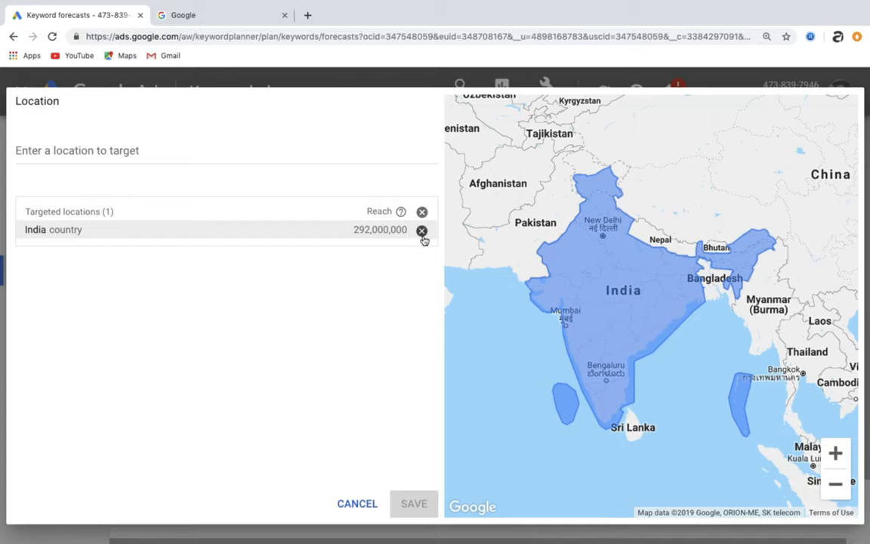
{"action": "left_click", "coordinate": [358, 505]}
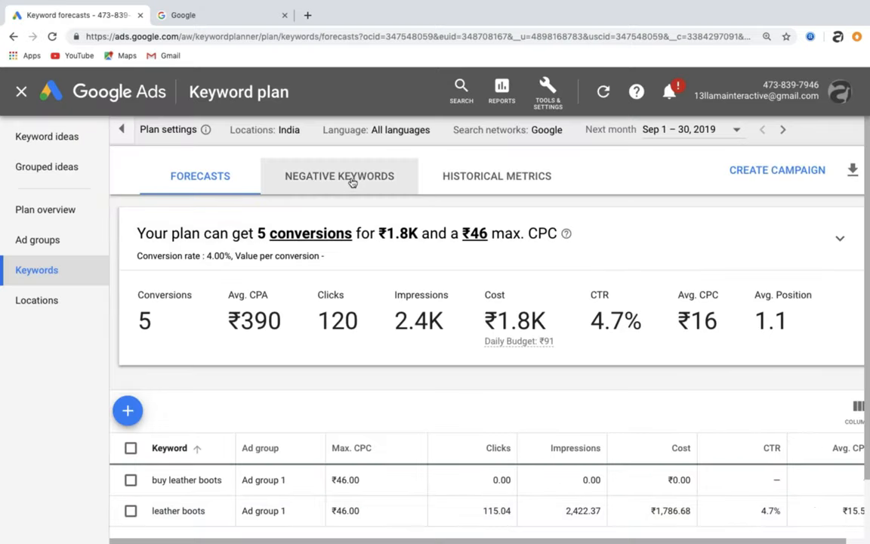
{"action": "left_click", "coordinate": [443, 181]}
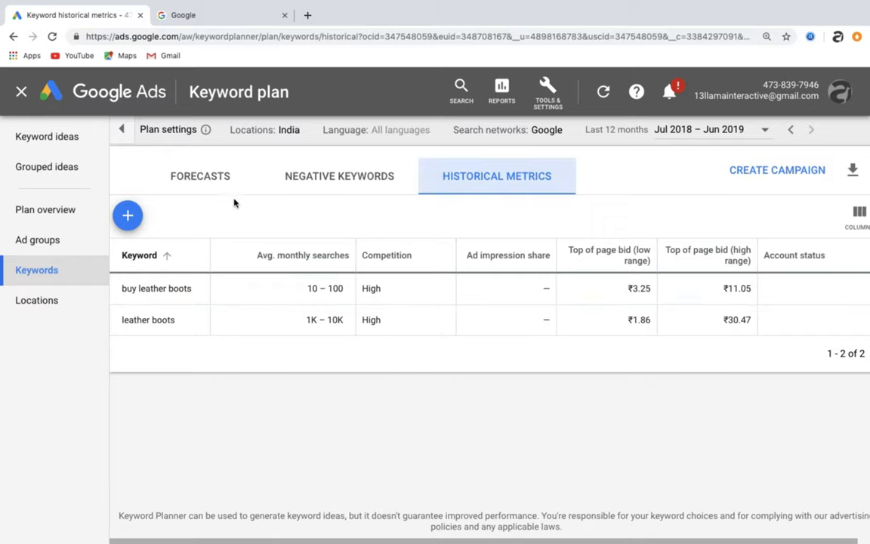
{"action": "left_click", "coordinate": [223, 179]}
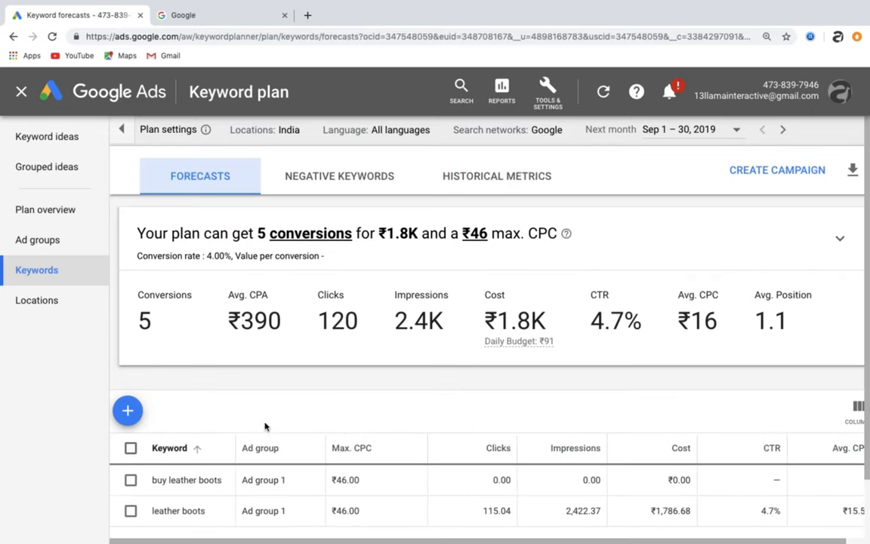
{"action": "scroll", "coordinate": [265, 425], "scroll_direction": "down", "scroll_amount": 2}
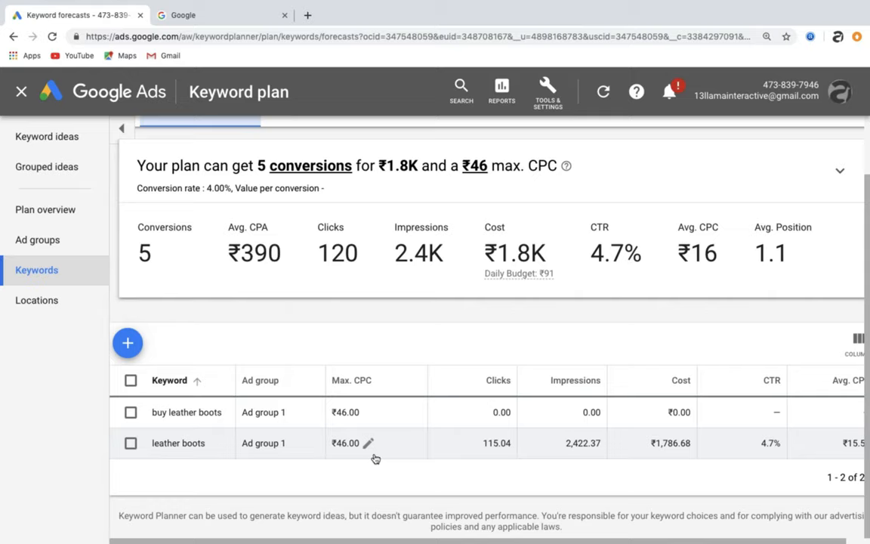
{"action": "scroll", "coordinate": [376, 458], "scroll_direction": "up", "scroll_amount": 2}
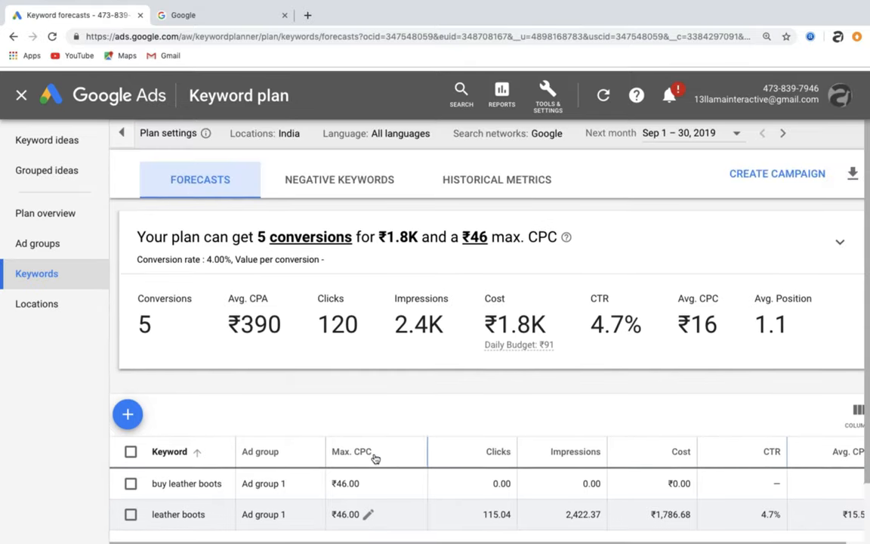
{"action": "left_click", "coordinate": [551, 180]}
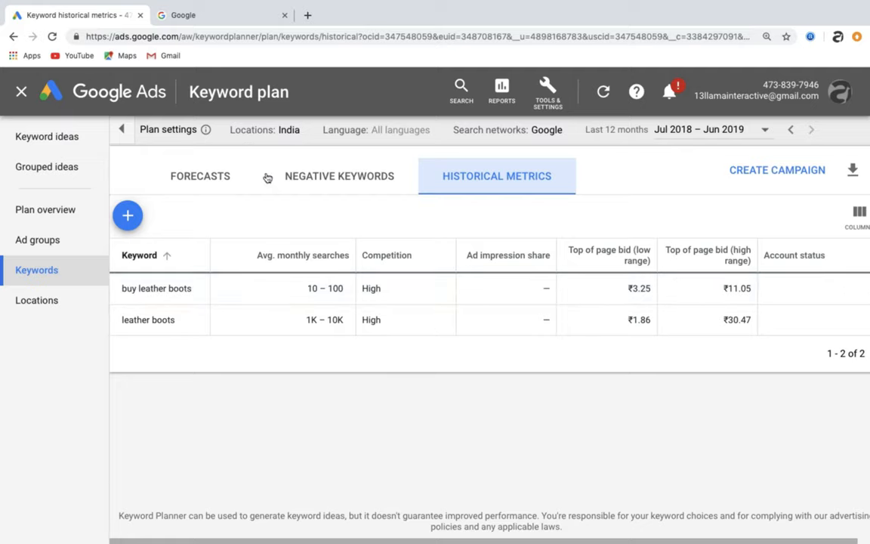
- Close the keyword plan and switch to the Google search tab
{"action": "left_click", "coordinate": [17, 89]}
{"action": "left_click", "coordinate": [239, 18]}
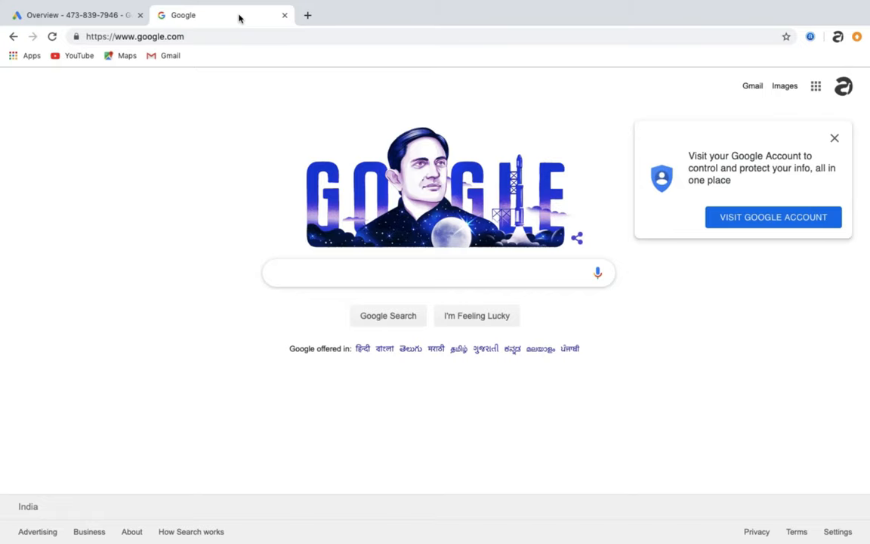
- Search Google for leather boots, scroll through the results and dismiss the location request
{"action": "type", "text": "leather boots"}
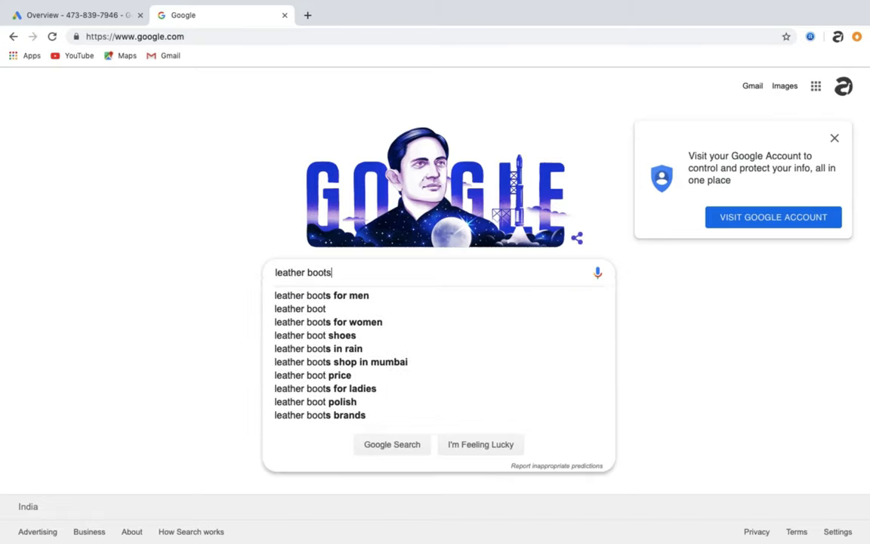
{"action": "key", "text": "Return"}
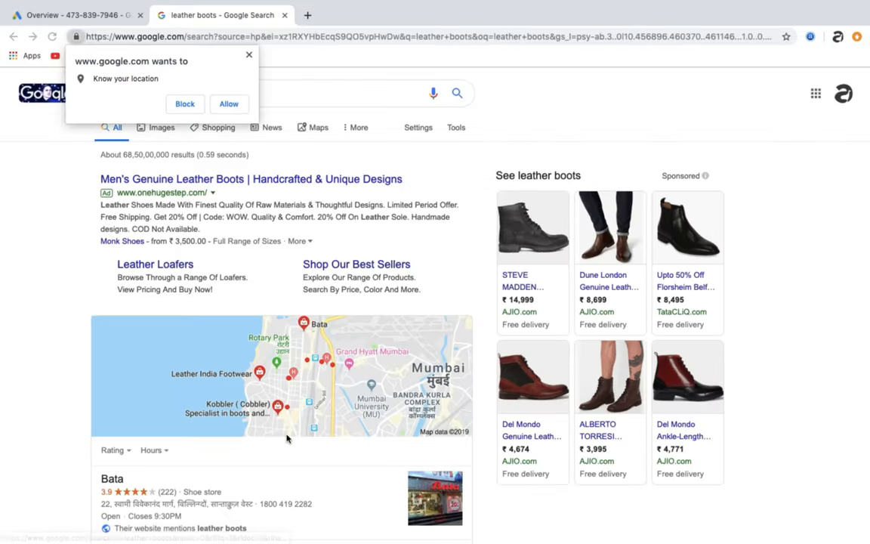
{"action": "scroll", "coordinate": [287, 438], "scroll_direction": "down", "scroll_amount": 15}
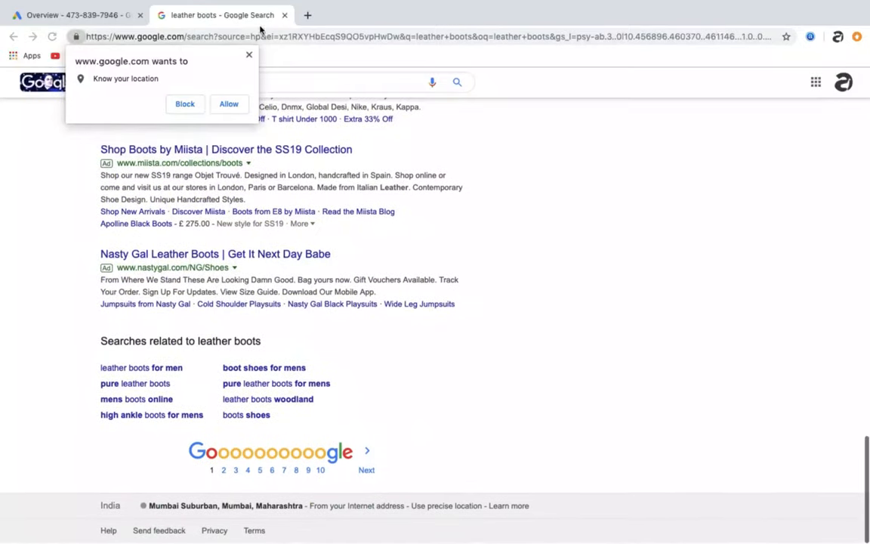
{"action": "left_click", "coordinate": [249, 56]}
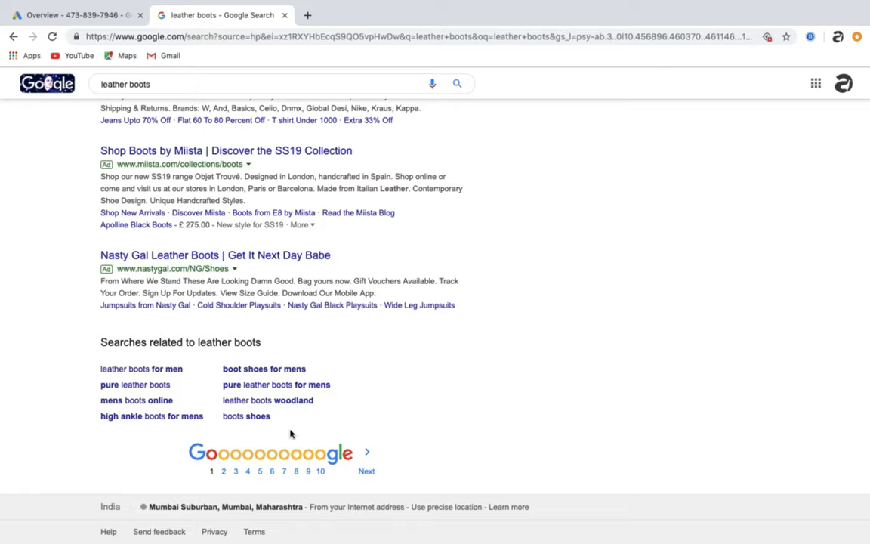
- Return to the Google Ads tab and open Keyword Planner from the tools and settings
{"action": "left_click", "coordinate": [121, 17]}
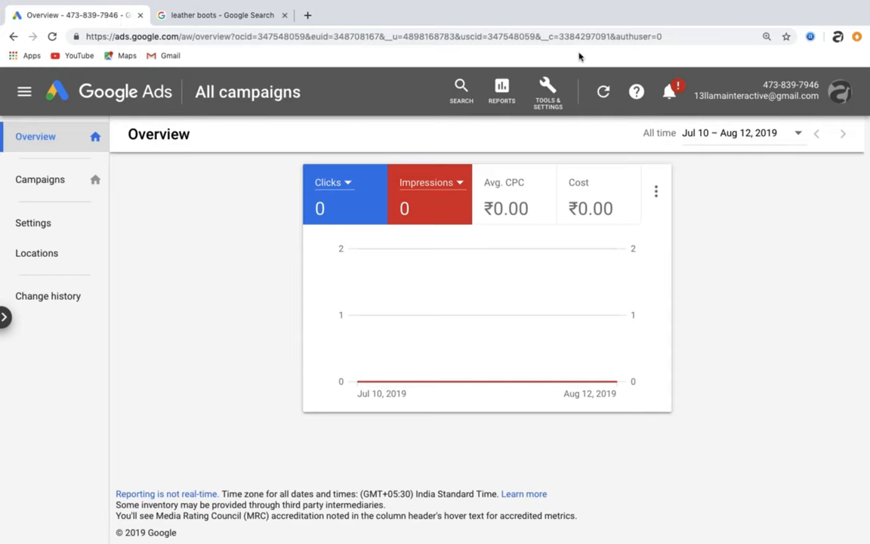
{"action": "left_click", "coordinate": [551, 110]}
{"action": "left_click", "coordinate": [476, 315]}
{"action": "left_click", "coordinate": [464, 370]}
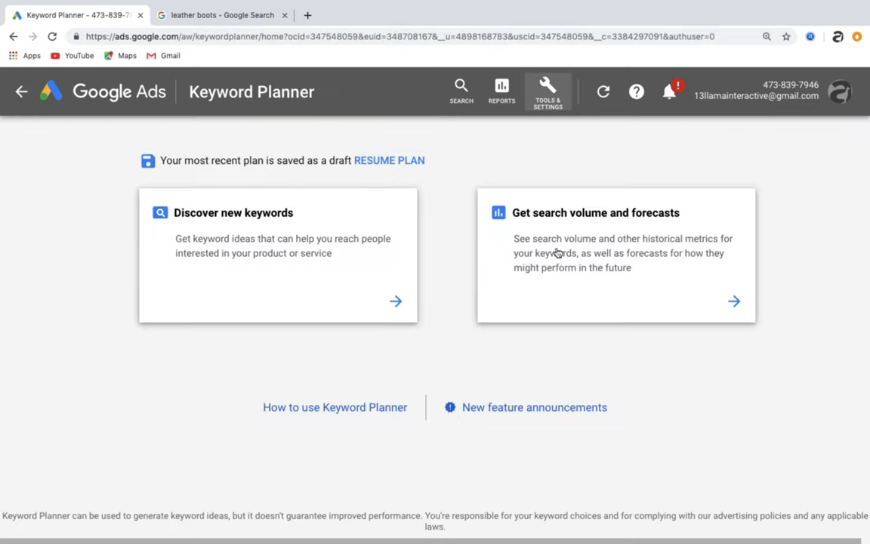
{"action": "left_click", "coordinate": [556, 252]}
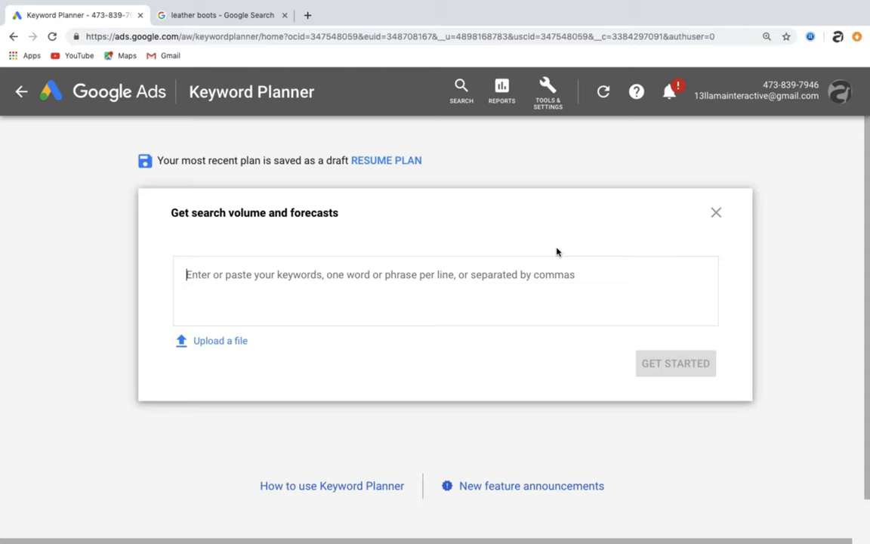
{"action": "left_click", "coordinate": [716, 212]}
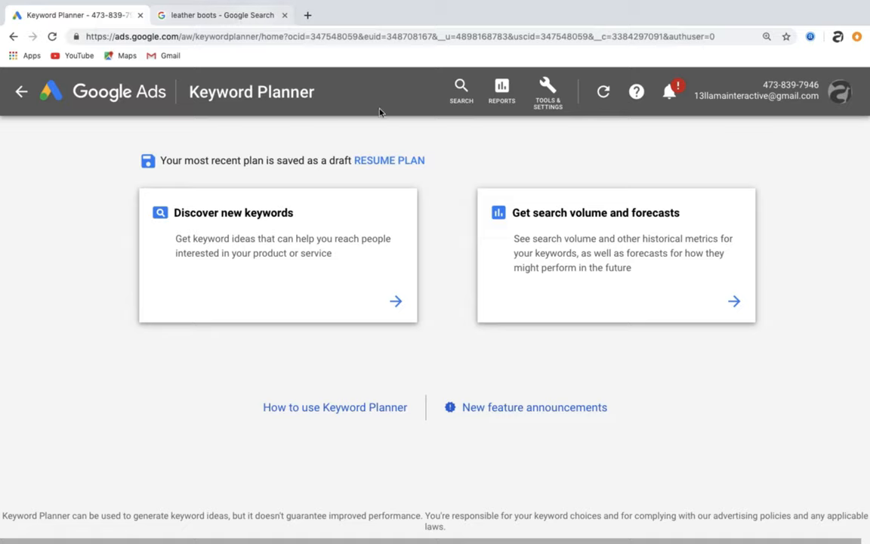
{"action": "left_click", "coordinate": [260, 17]}
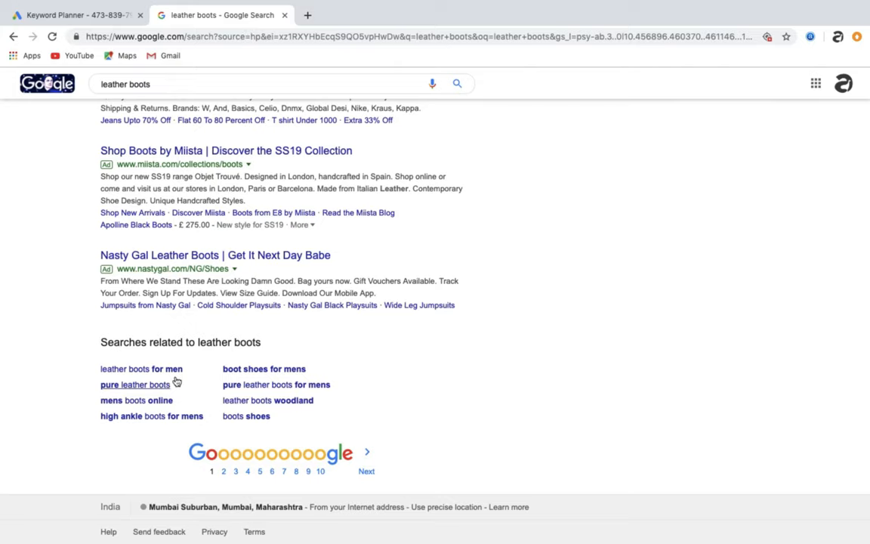
{"action": "left_click", "coordinate": [114, 15]}
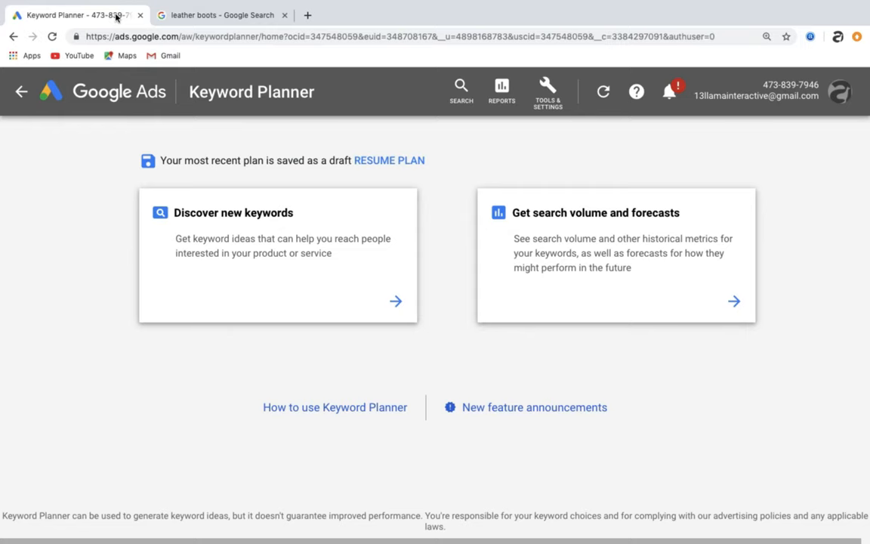
{"action": "left_click", "coordinate": [574, 247]}
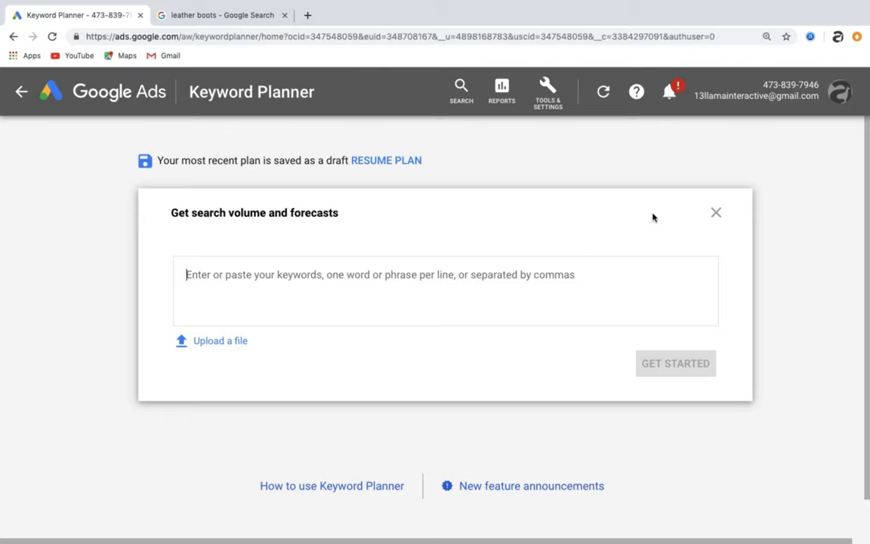
{"action": "left_click", "coordinate": [716, 213]}
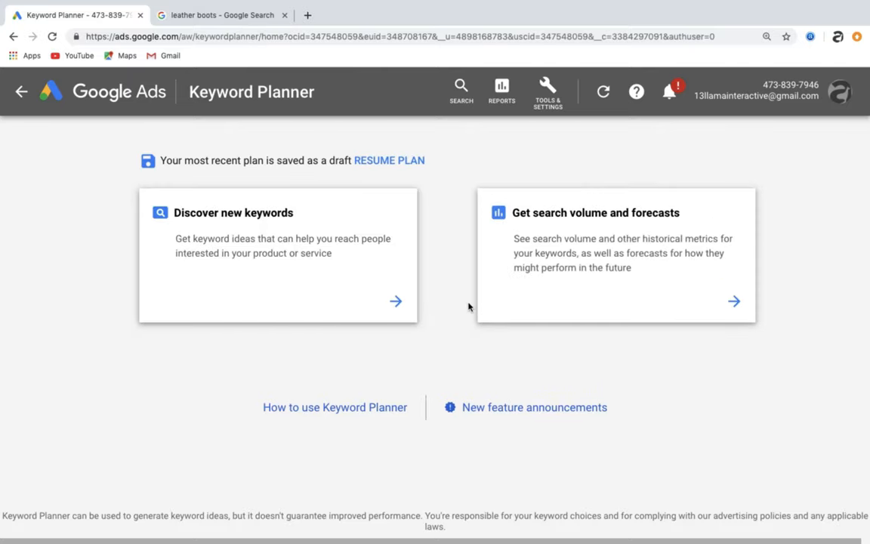